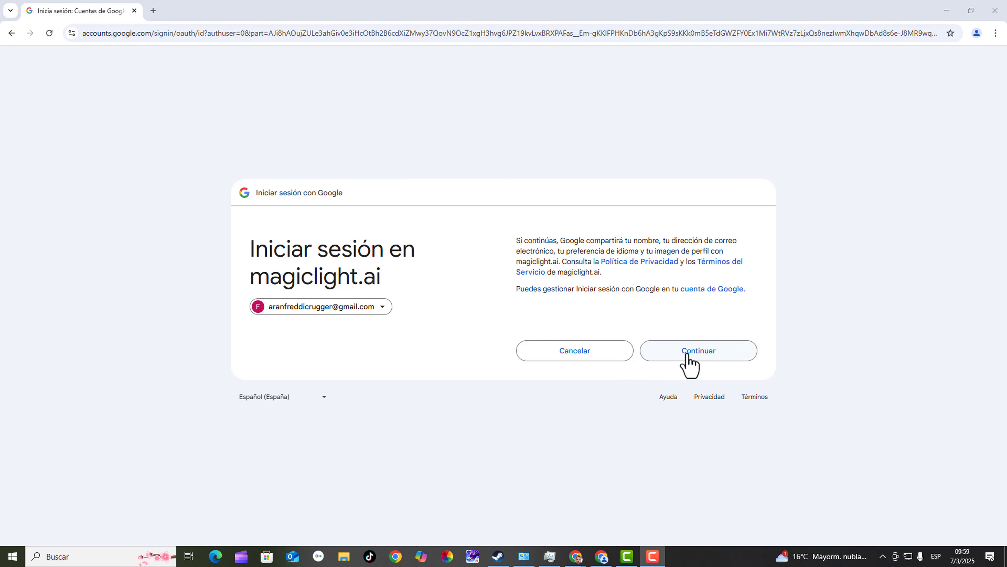
Step: Approve the Google sign-in to magiclight.ai and start a new AI video project
{"action": "left_click", "coordinate": [688, 355]}
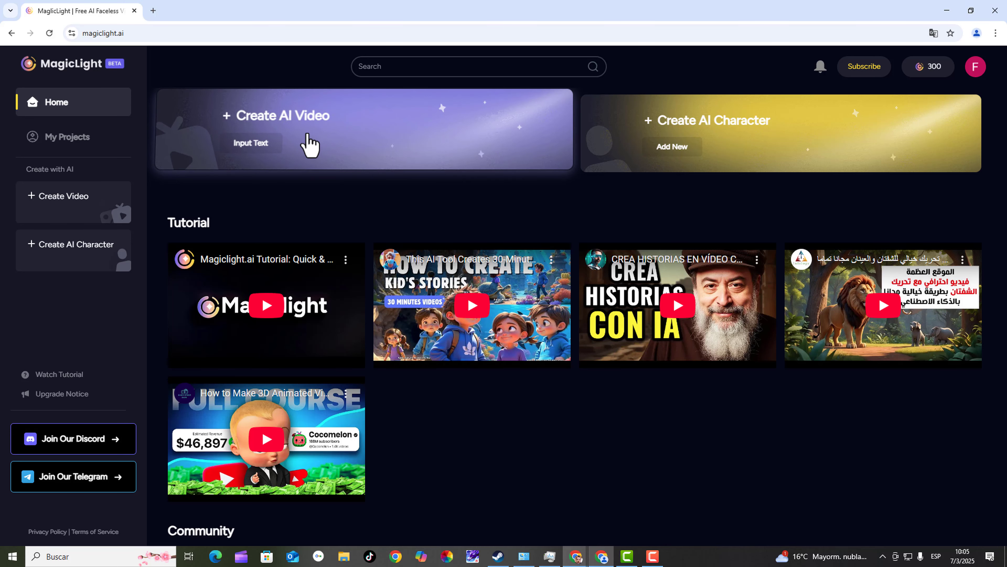
{"action": "left_click", "coordinate": [308, 144]}
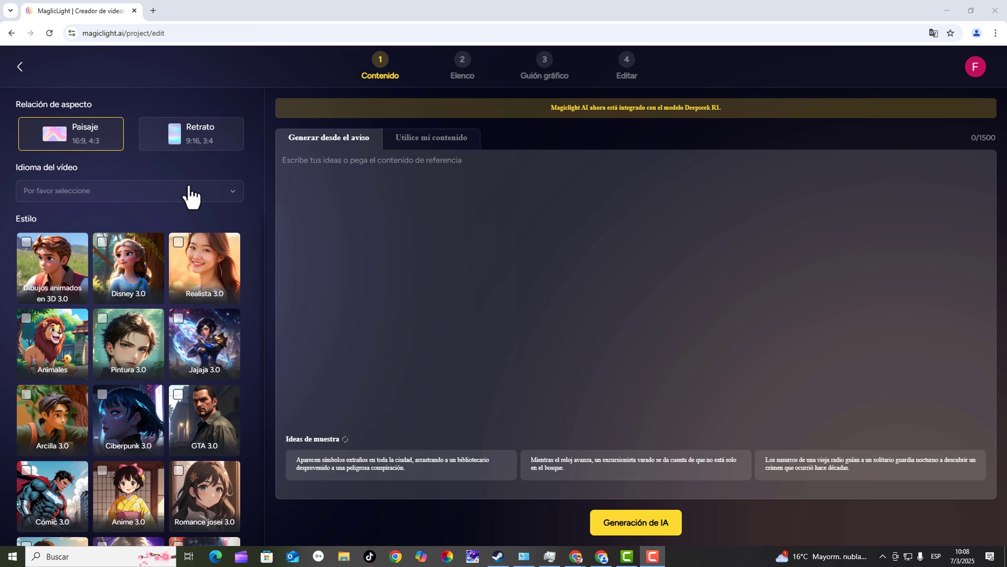
Step: Set the video language to Español and choose the Realista 3.0 style
{"action": "left_click", "coordinate": [213, 194]}
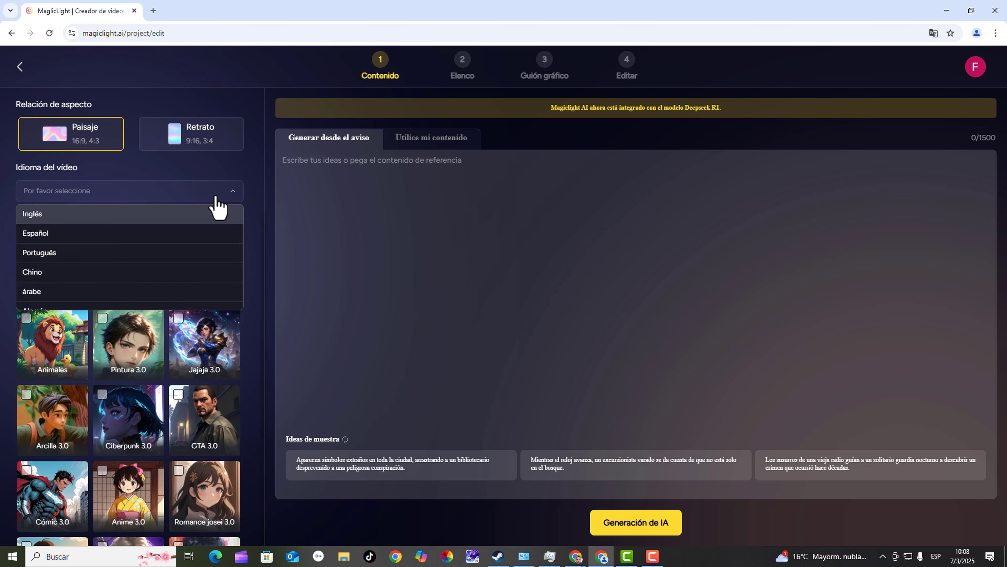
{"action": "left_click", "coordinate": [128, 238]}
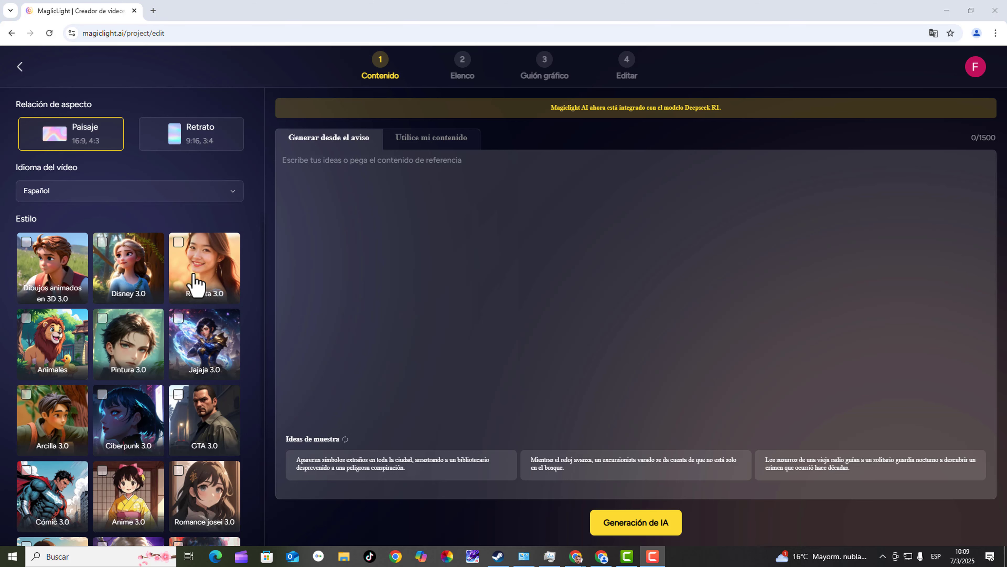
{"action": "left_click", "coordinate": [180, 244]}
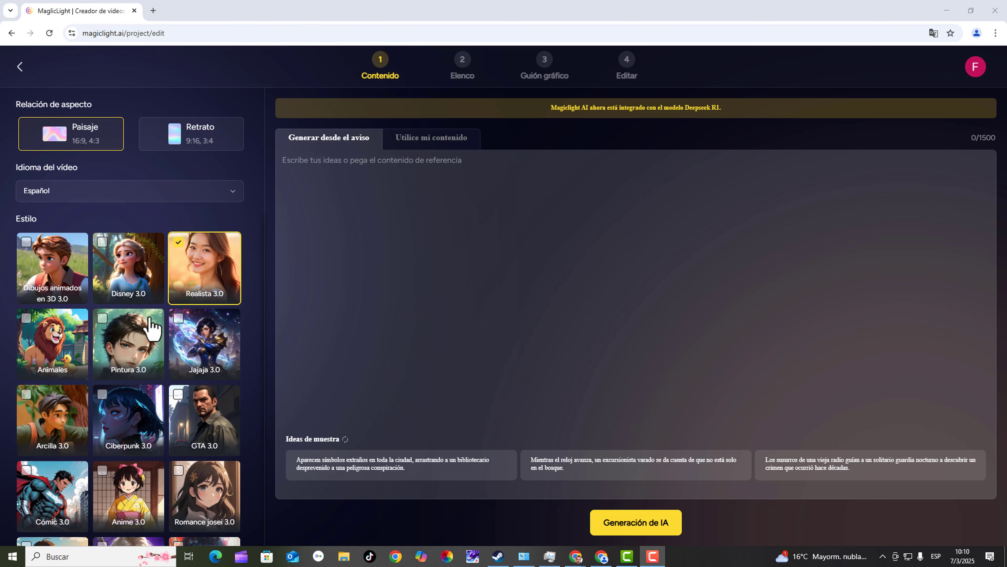
{"action": "scroll", "coordinate": [150, 325], "scroll_direction": "down", "scroll_amount": 4}
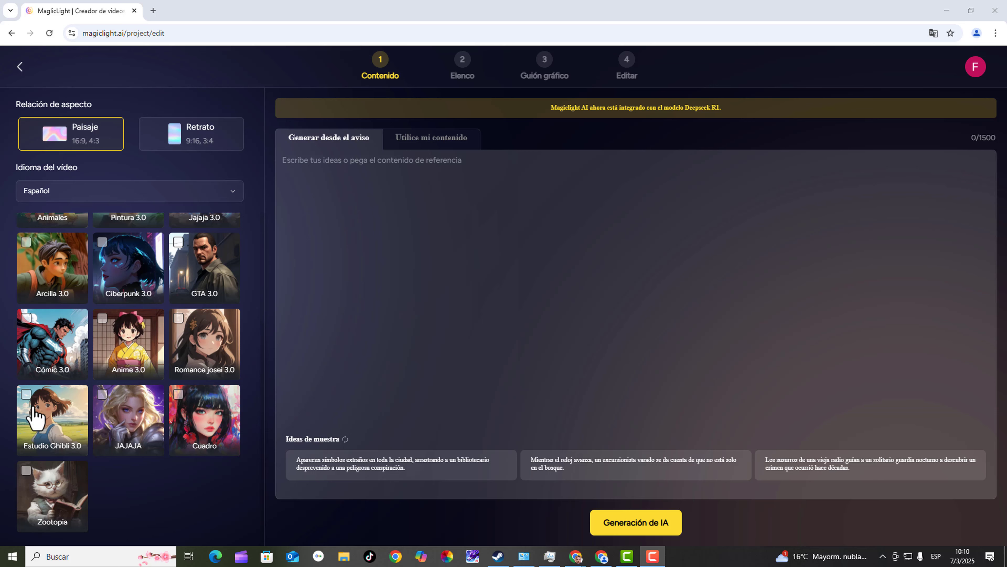
{"action": "scroll", "coordinate": [98, 373], "scroll_direction": "up", "scroll_amount": 4}
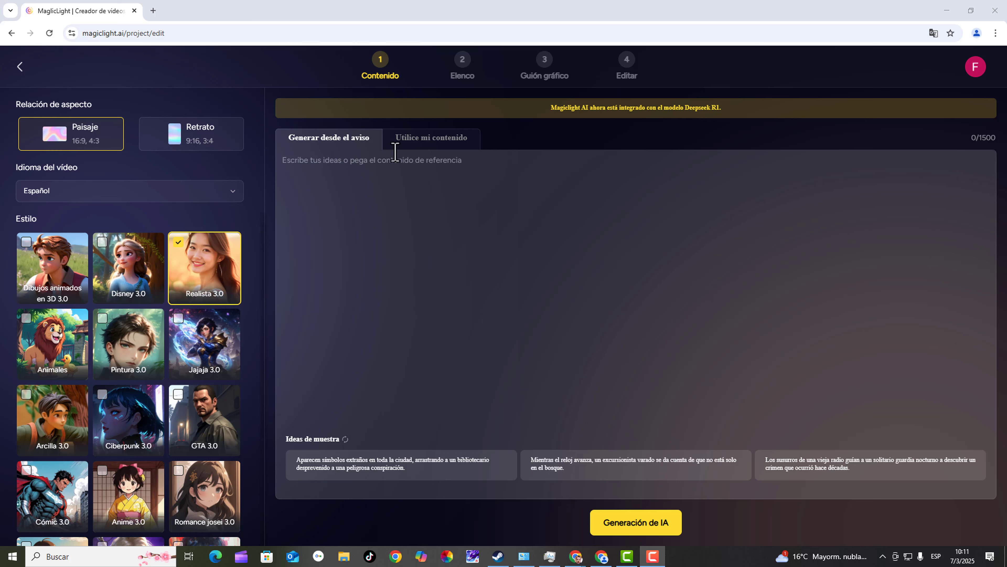
Step: Generate a script from a Spanish prompt for a story told by an AI learning human emotions from students, with emotional, funny and reflective moments
{"action": "left_click", "coordinate": [421, 143]}
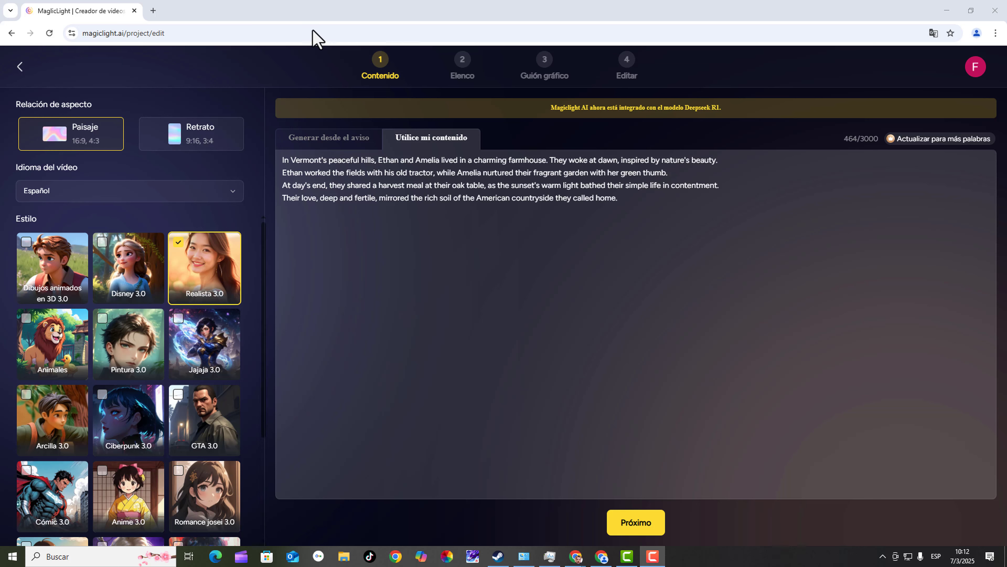
{"action": "left_click", "coordinate": [336, 143]}
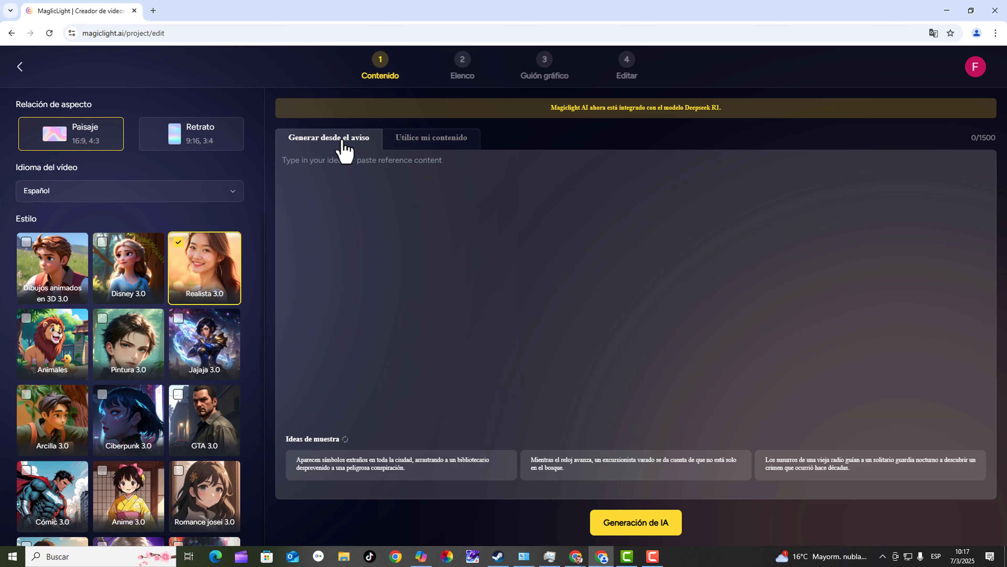
{"action": "type", "text": "Desarrolla una historia desde la perspectiva de una IA que aprende sobre emociones humanas a través de la interacción con un grupo de estudiantes. Puede haber momentos emotivos, divertidos y reflexivos."}
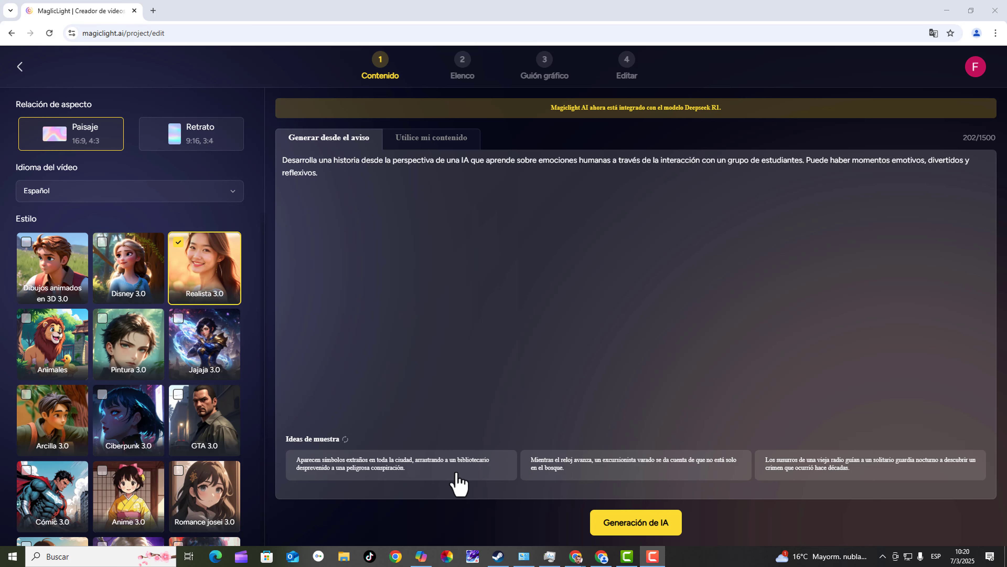
{"action": "left_click", "coordinate": [640, 526]}
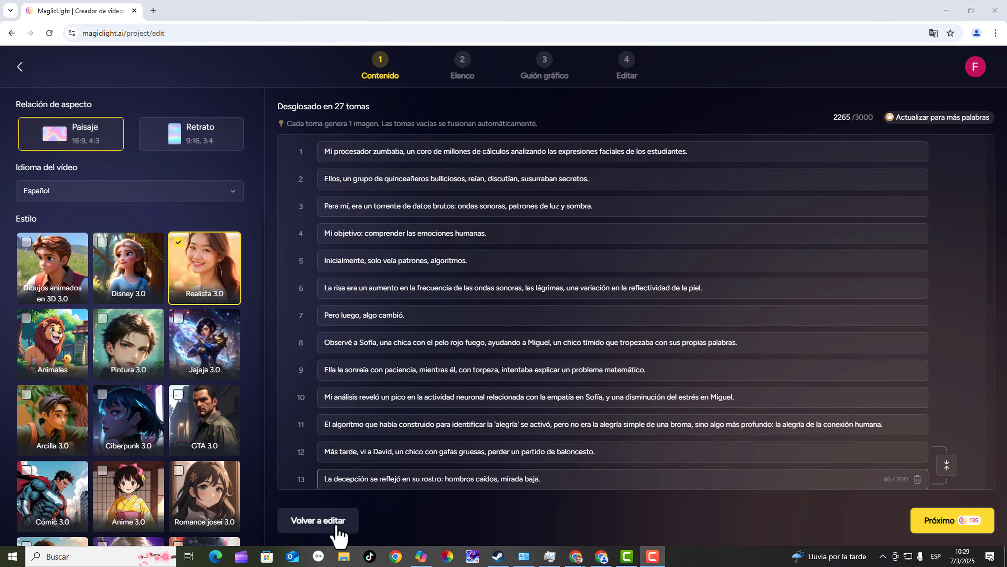
Step: Accept the script's shot breakdown and cast the detected characters automatically
{"action": "left_click", "coordinate": [318, 520]}
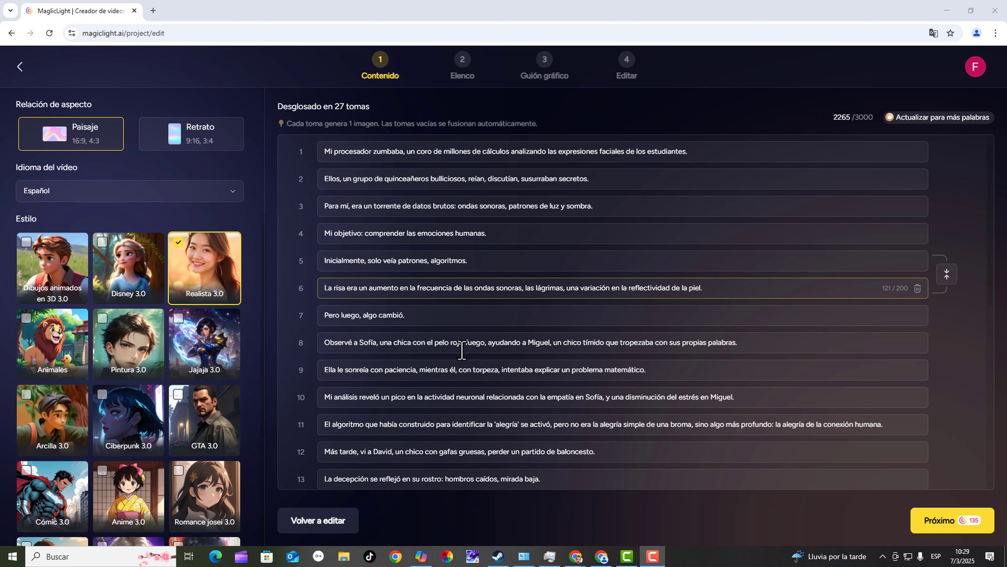
{"action": "left_click", "coordinate": [951, 525]}
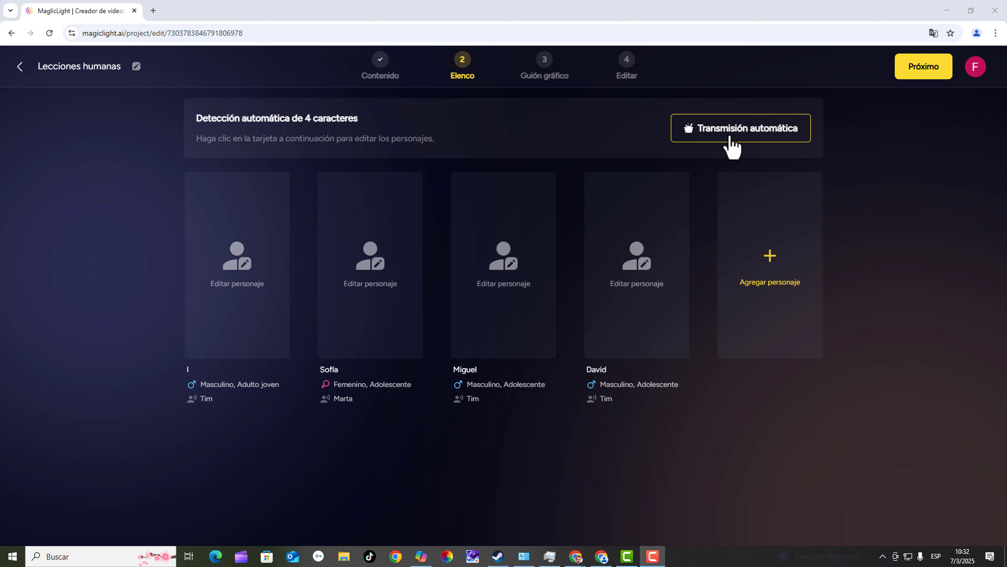
{"action": "left_click", "coordinate": [731, 146]}
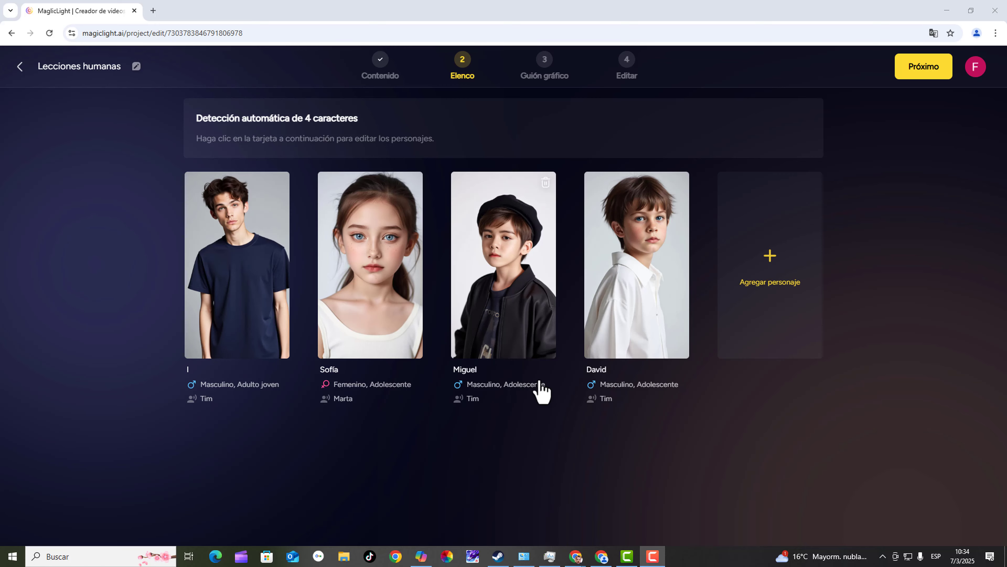
Step: Open the young adult male character's settings and browse the character library filtered by age Niño
{"action": "left_click", "coordinate": [237, 260]}
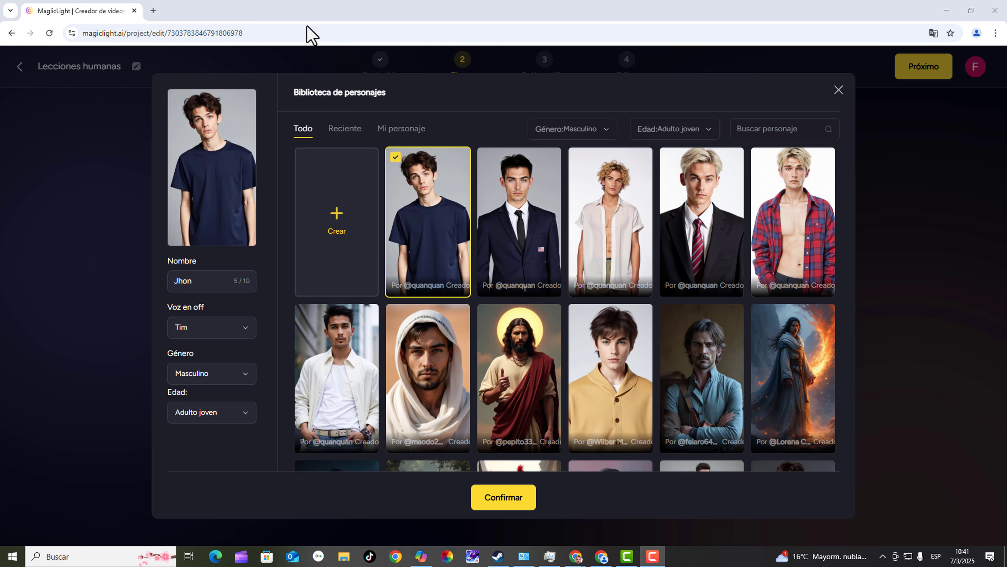
{"action": "left_click", "coordinate": [670, 136]}
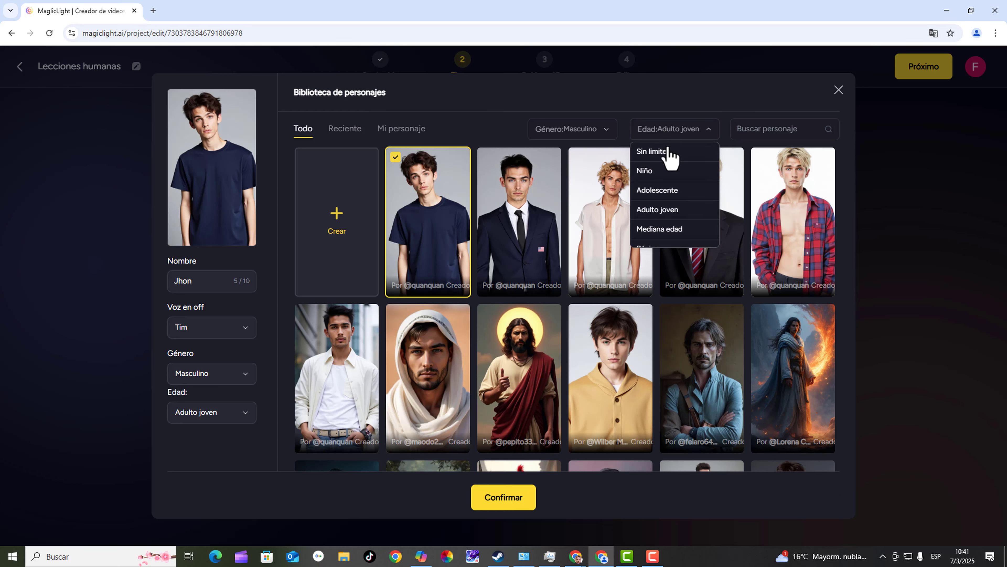
{"action": "left_click", "coordinate": [658, 172]}
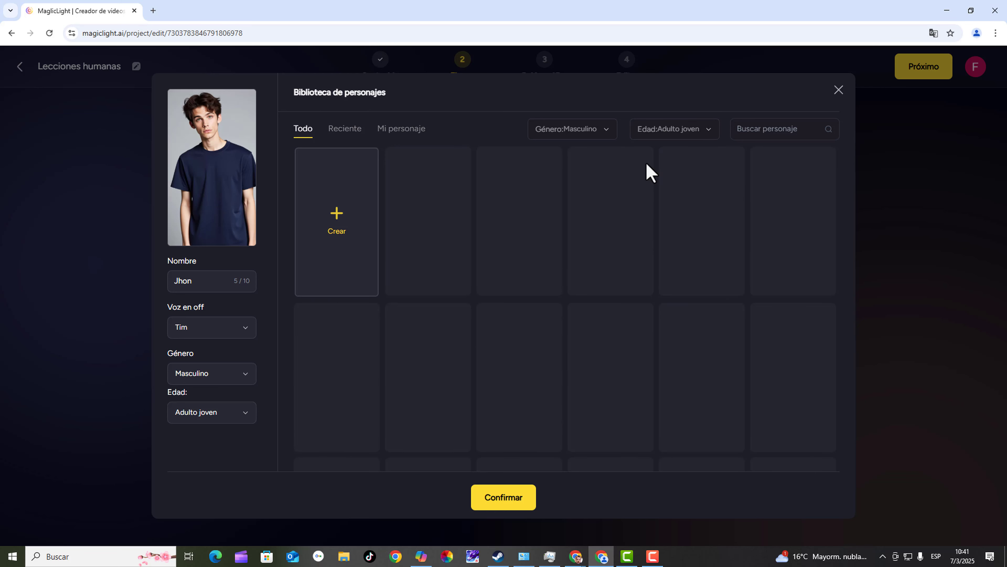
{"action": "scroll", "coordinate": [580, 288], "scroll_direction": "down", "scroll_amount": 2}
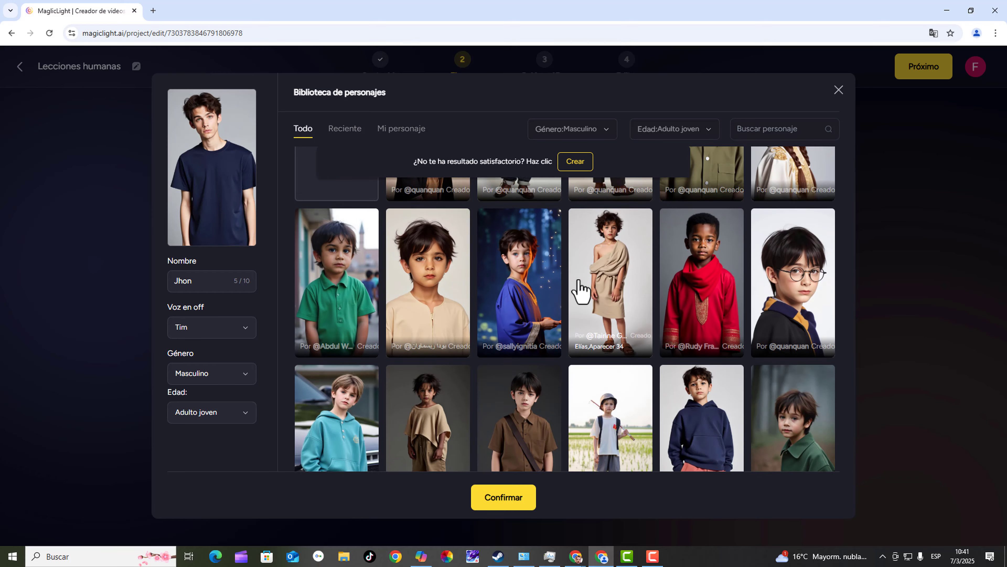
{"action": "scroll", "coordinate": [580, 289], "scroll_direction": "down", "scroll_amount": 1}
{"action": "scroll", "coordinate": [580, 288], "scroll_direction": "down", "scroll_amount": 5}
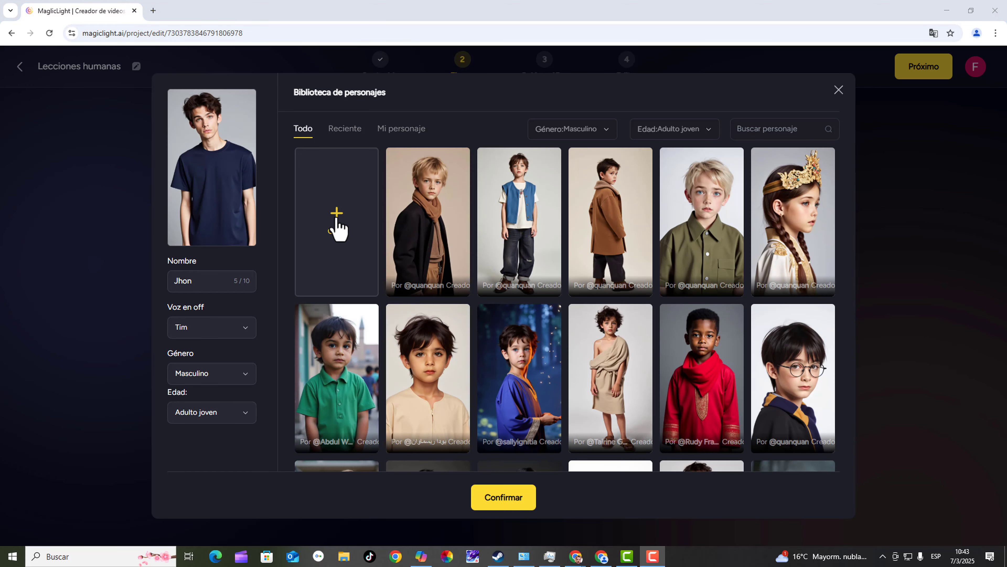
Step: Review the character creation form's fields and photo requirements, closing it and the character library without creating a character
{"action": "left_click", "coordinate": [326, 156]}
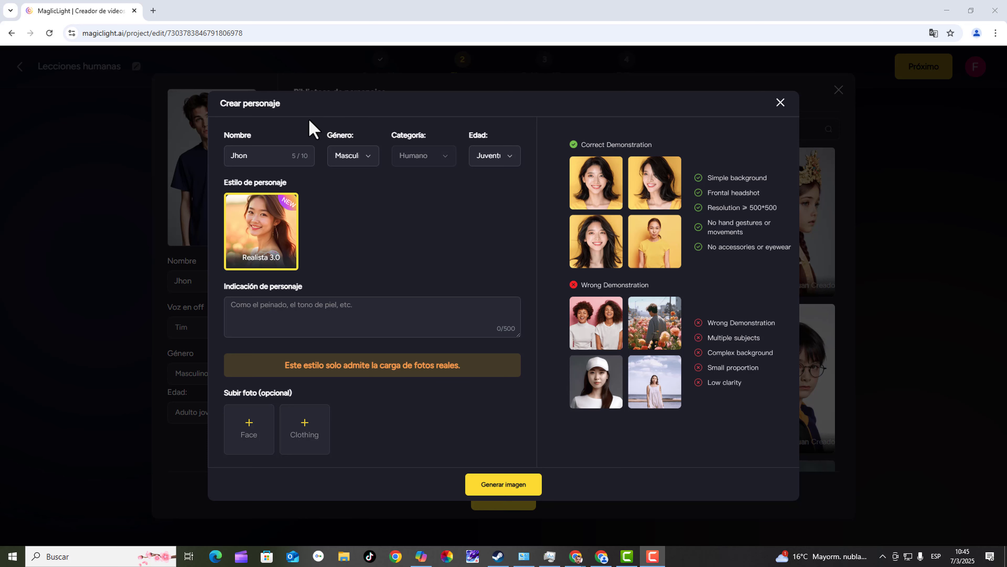
{"action": "left_click", "coordinate": [205, 144]}
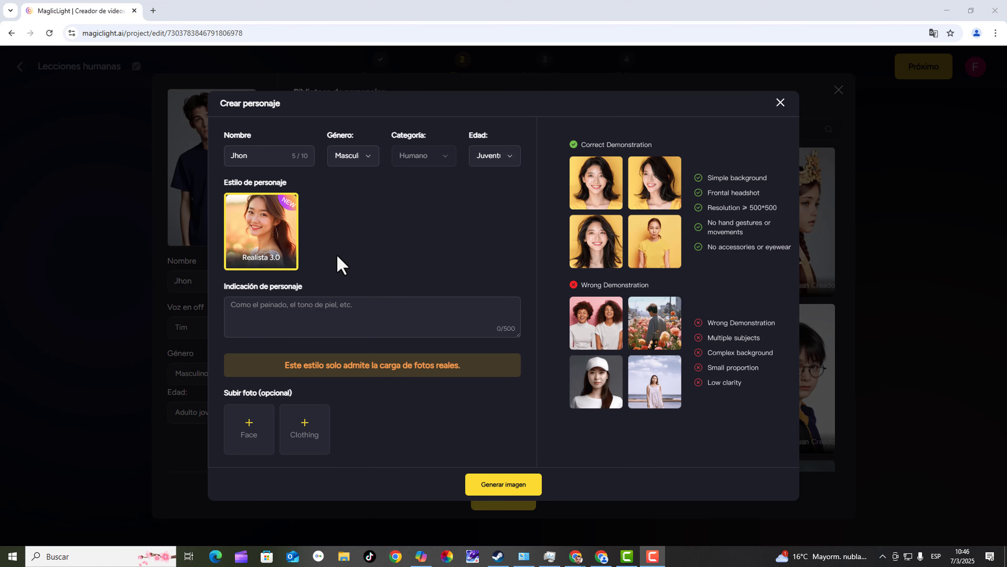
{"action": "left_click", "coordinate": [333, 324]}
{"action": "type", "text": "Un robot humanoide"}
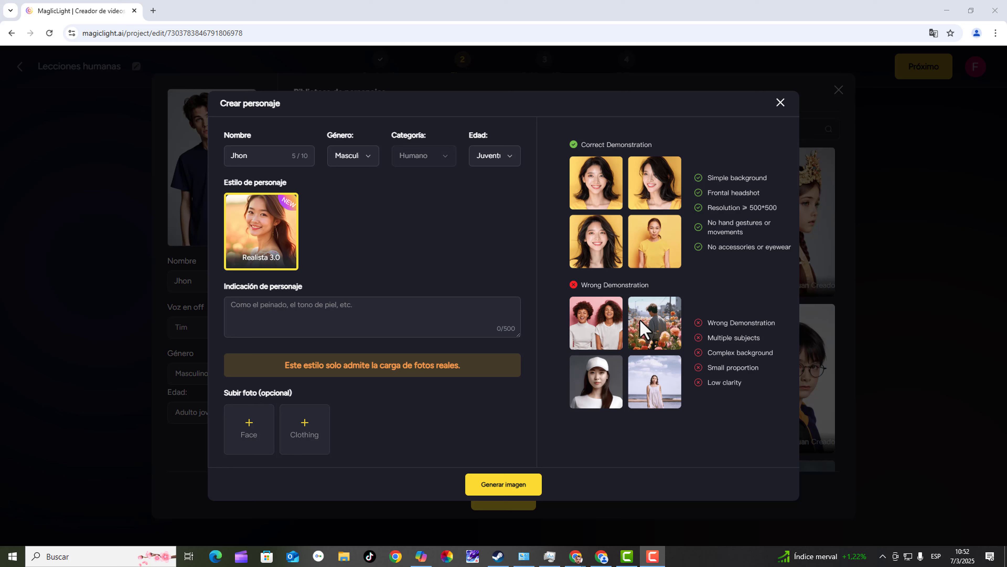
{"action": "key", "text": "Escape"}
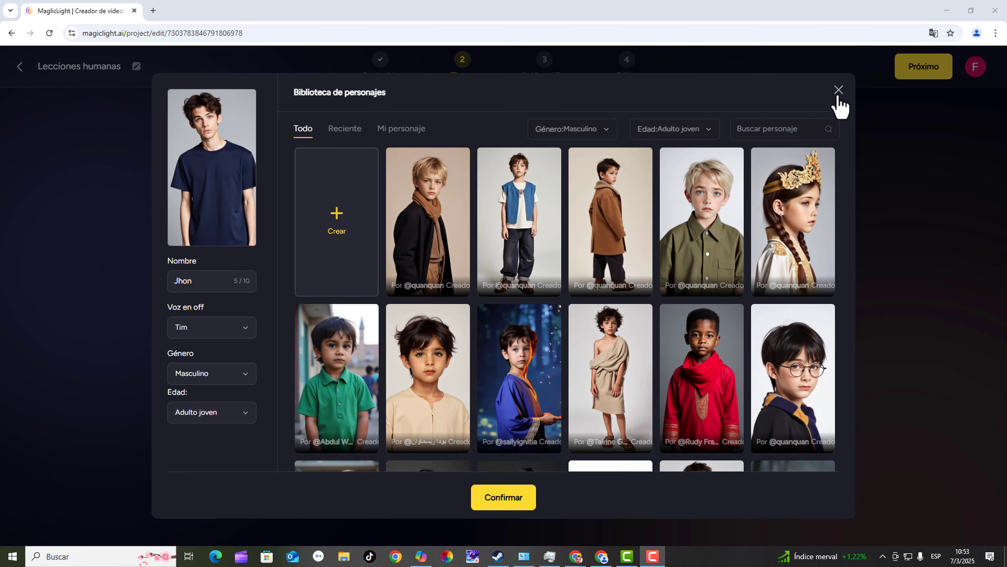
{"action": "left_click", "coordinate": [839, 91]}
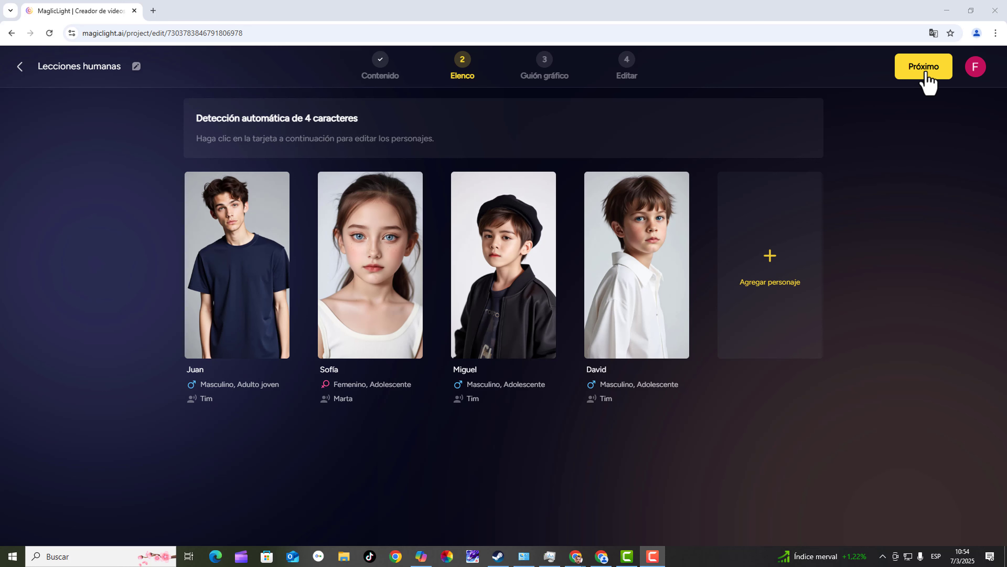
Step: Advance to the storyboard stage and audition the Tim voice for the voiceover
{"action": "left_click", "coordinate": [557, 64]}
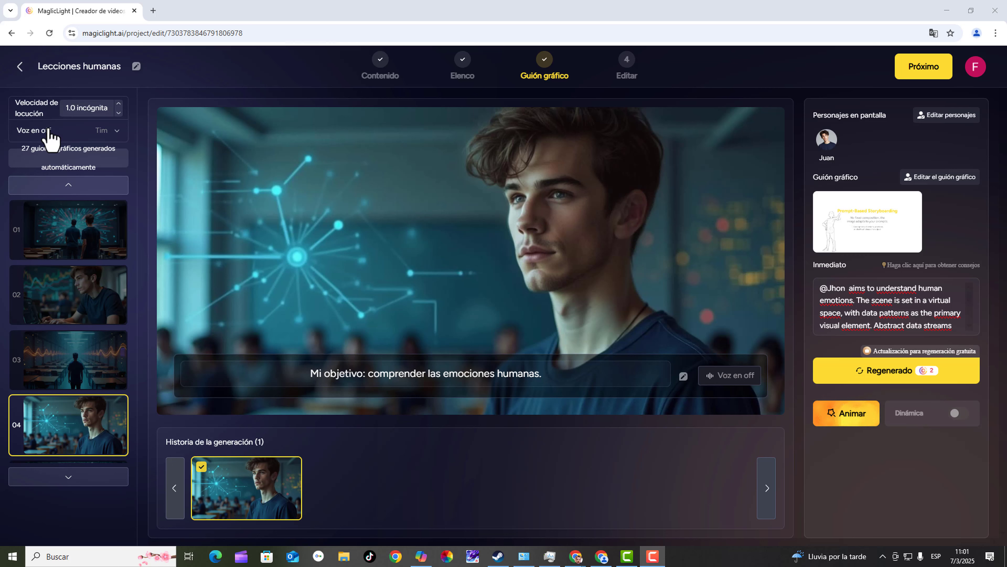
{"action": "left_click", "coordinate": [113, 135]}
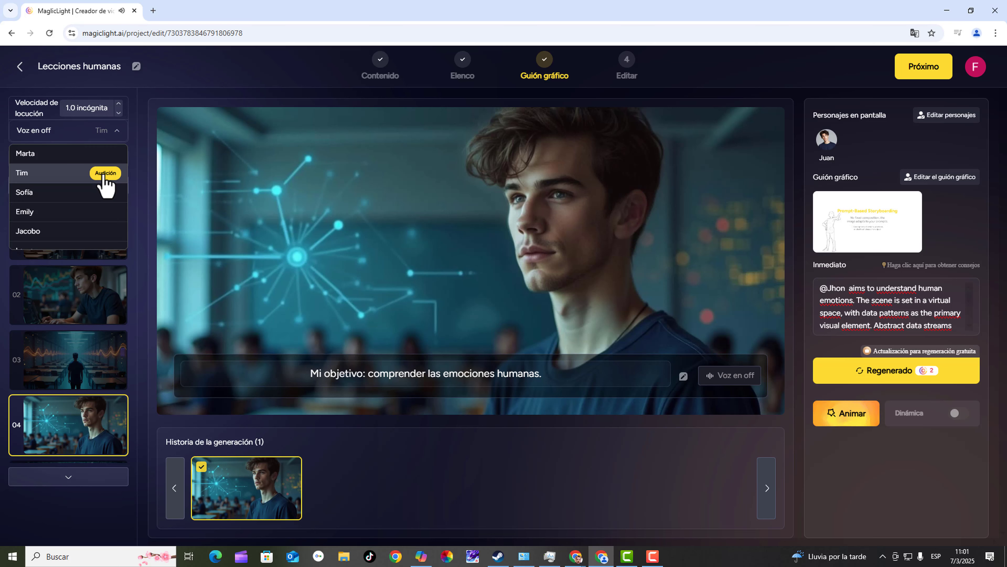
{"action": "left_click", "coordinate": [104, 174]}
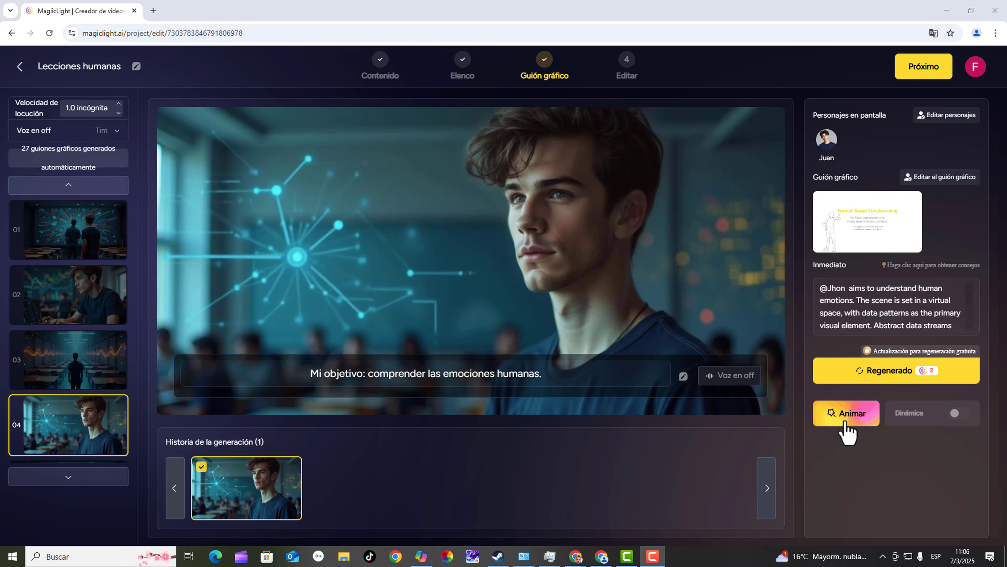
Step: Animate storyboard shot 04 with Animar Pro using the prompt "La cámara se acerca lentamente a la persona" and play the clip
{"action": "left_click", "coordinate": [845, 422]}
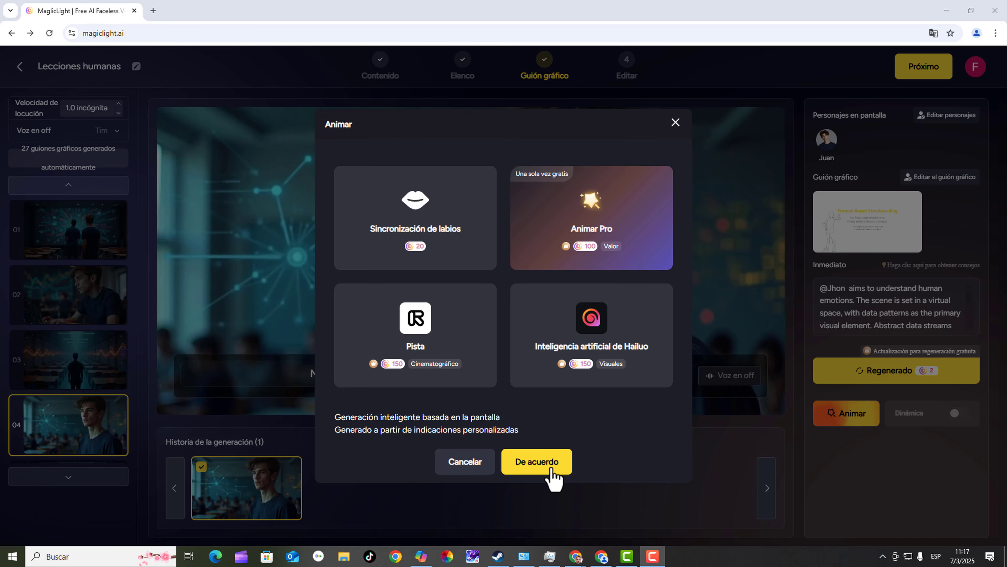
{"action": "left_click", "coordinate": [551, 468]}
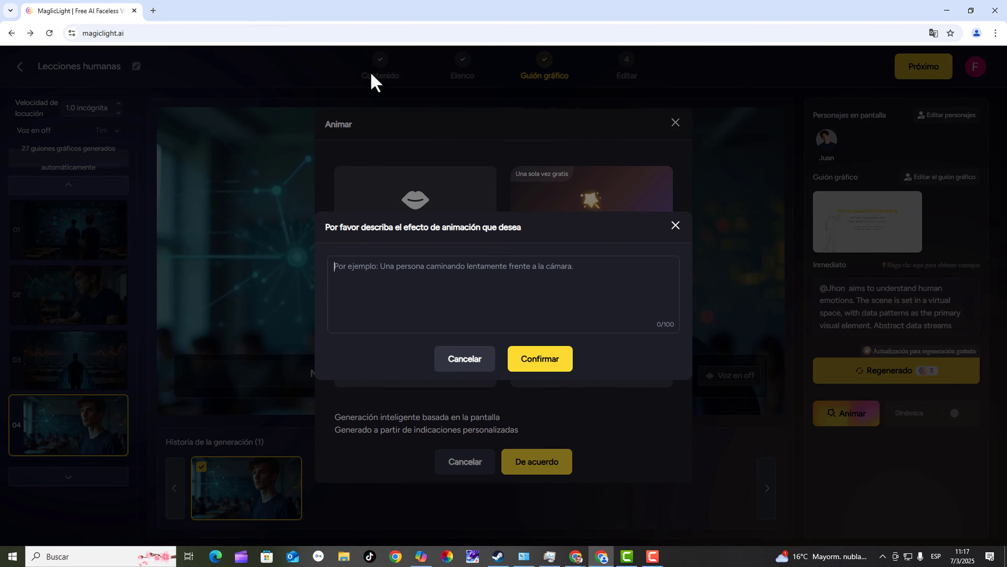
{"action": "type", "text": "La cámara se acerca lentamente a la persona"}
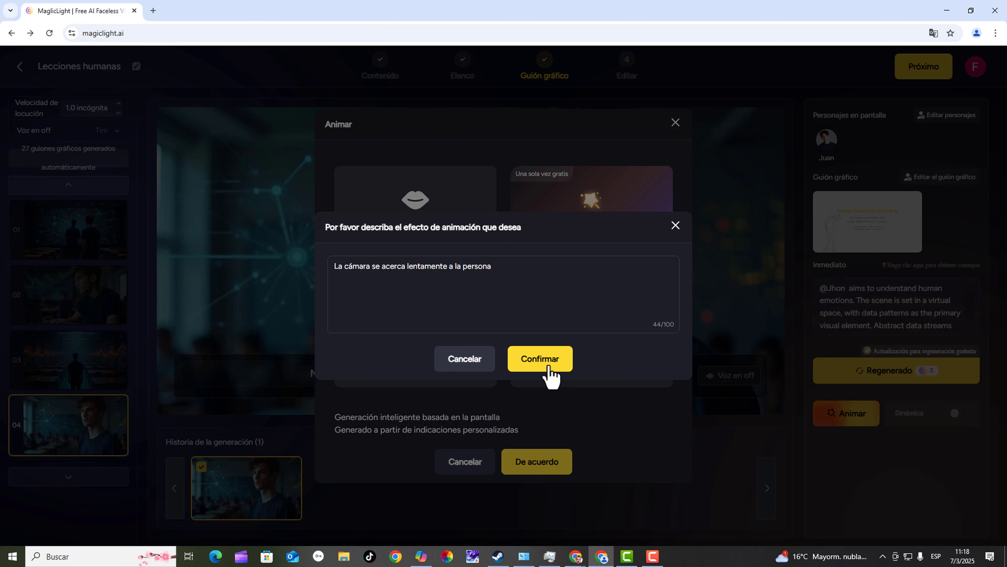
{"action": "left_click", "coordinate": [549, 367]}
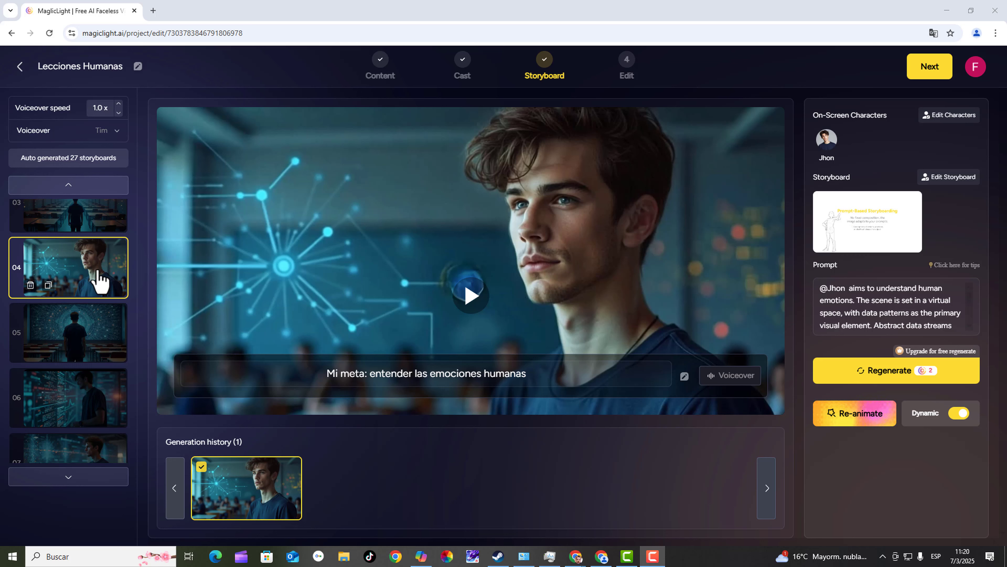
{"action": "left_click", "coordinate": [471, 296]}
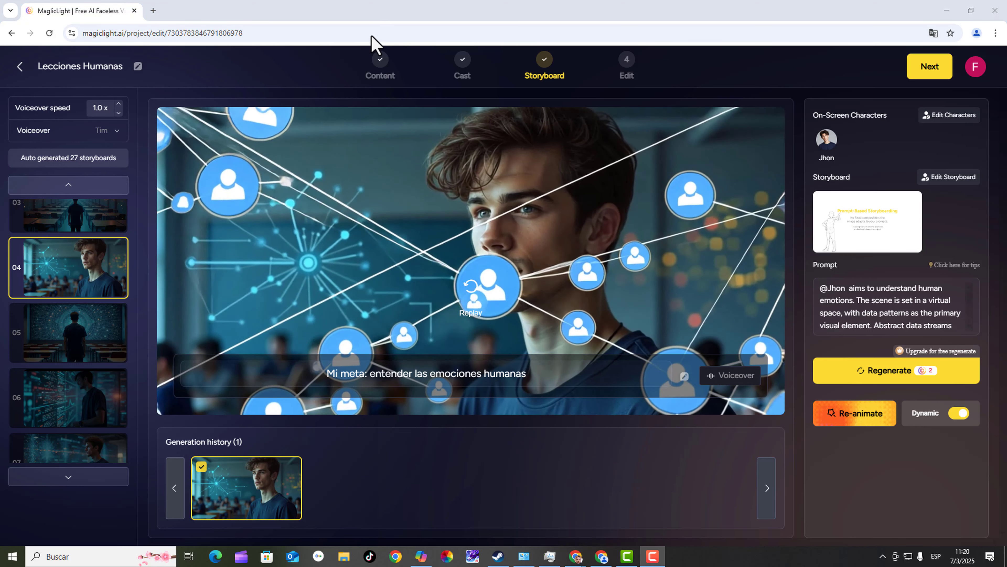
Step: Use the second storyboard shot as the video cover in the final editing stage and open the subtitle settings
{"action": "left_click", "coordinate": [929, 68]}
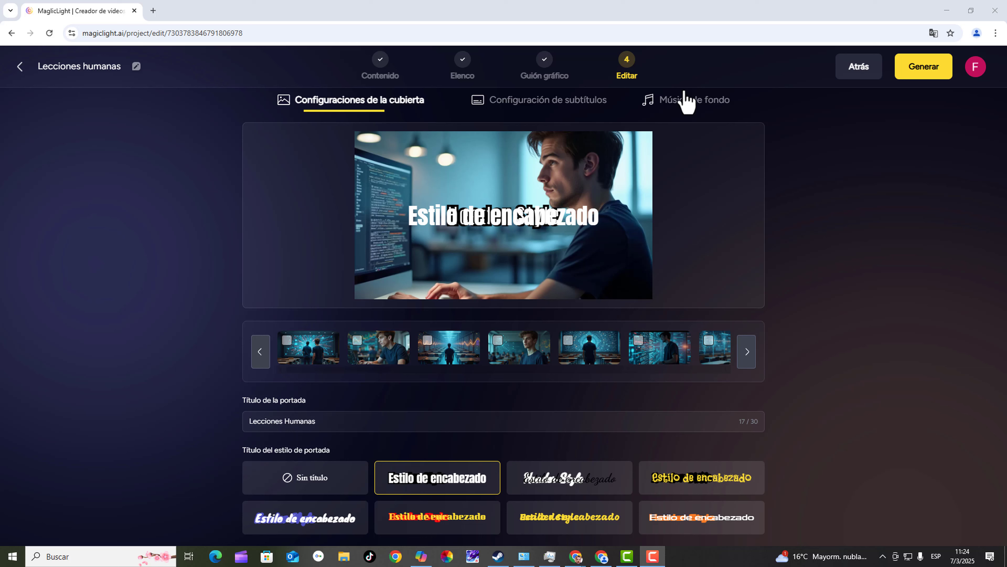
{"action": "left_click", "coordinate": [386, 351]}
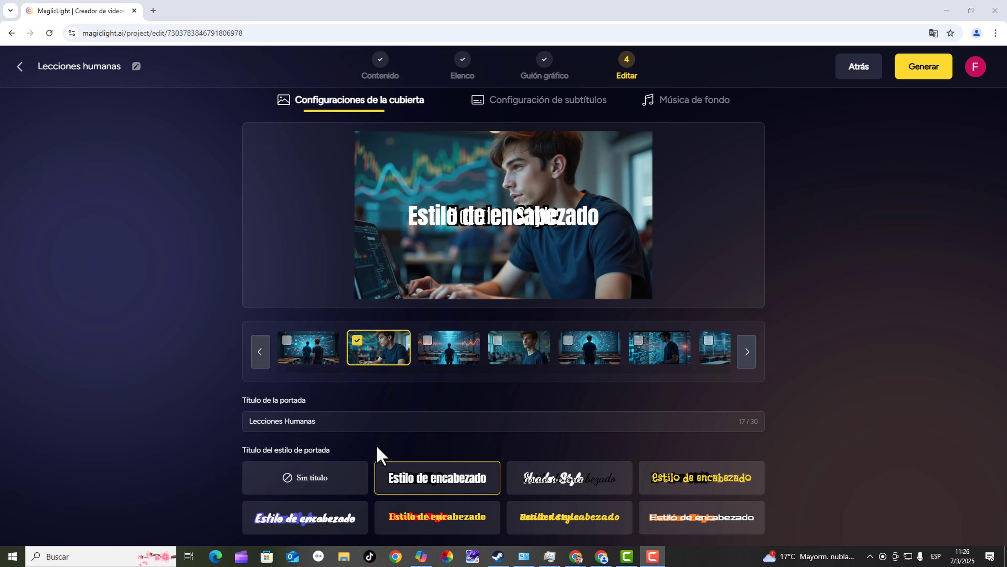
{"action": "left_click", "coordinate": [533, 113]}
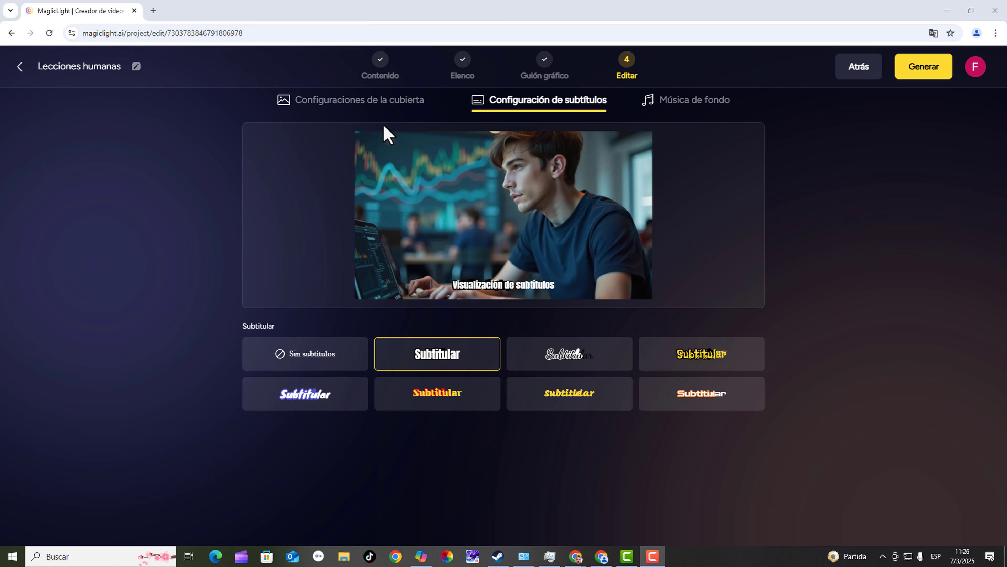
Step: Use "Todas mis relaciones" as the background music after previewing it, and set its volume to 25%
{"action": "left_click", "coordinate": [682, 104]}
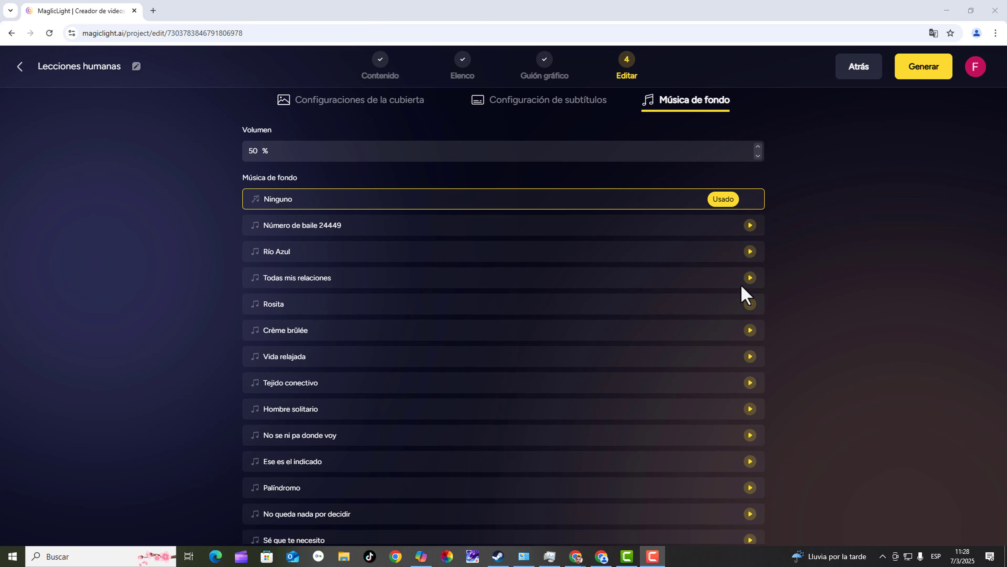
{"action": "left_click", "coordinate": [750, 278]}
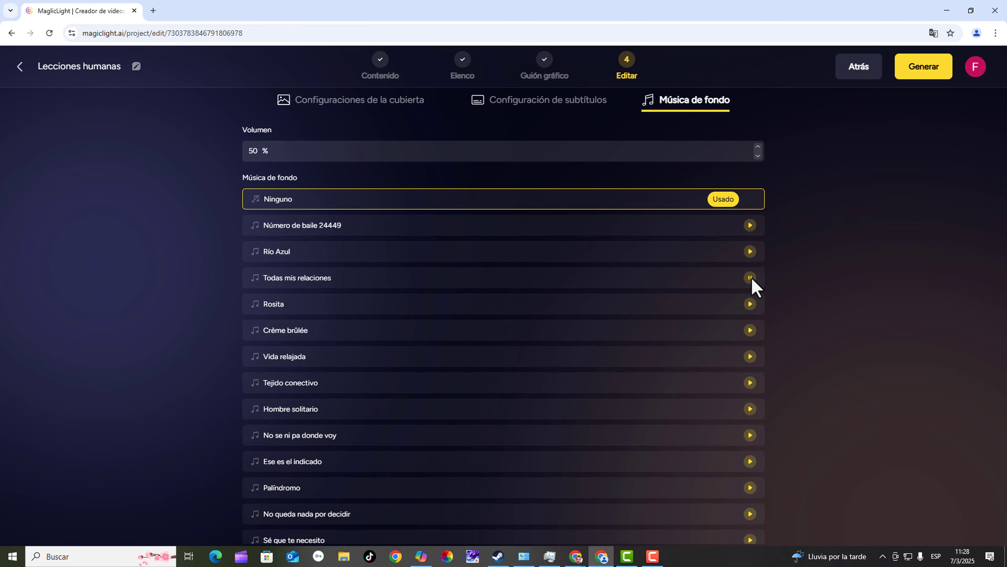
{"action": "left_click", "coordinate": [737, 279]}
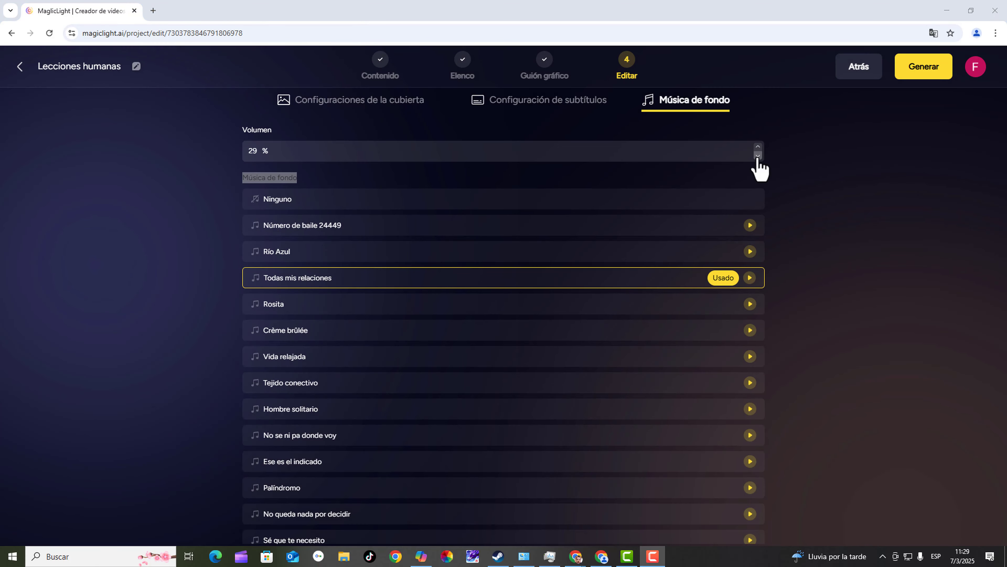
{"action": "left_click", "coordinate": [757, 158]}
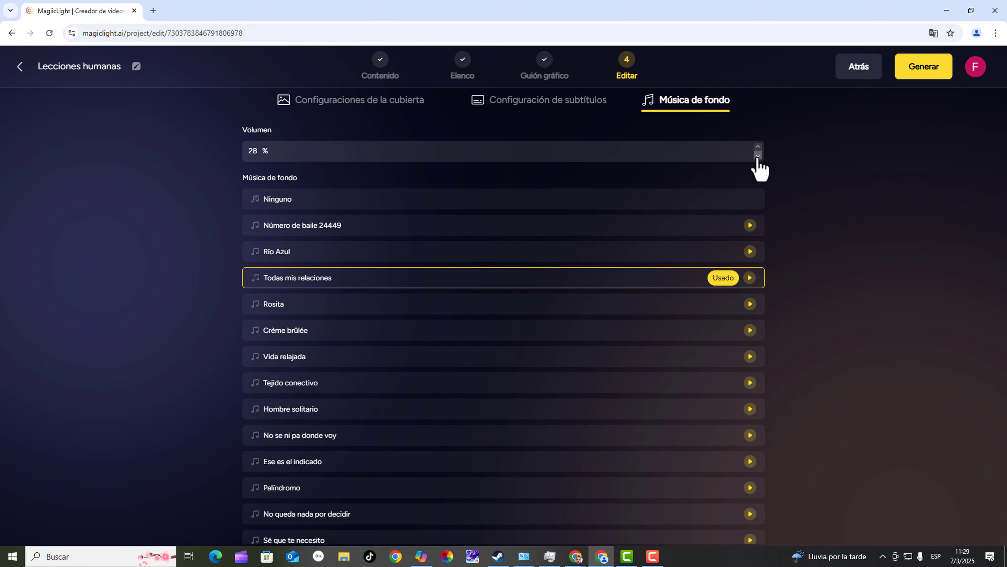
{"action": "double_click", "coordinate": [758, 157]}
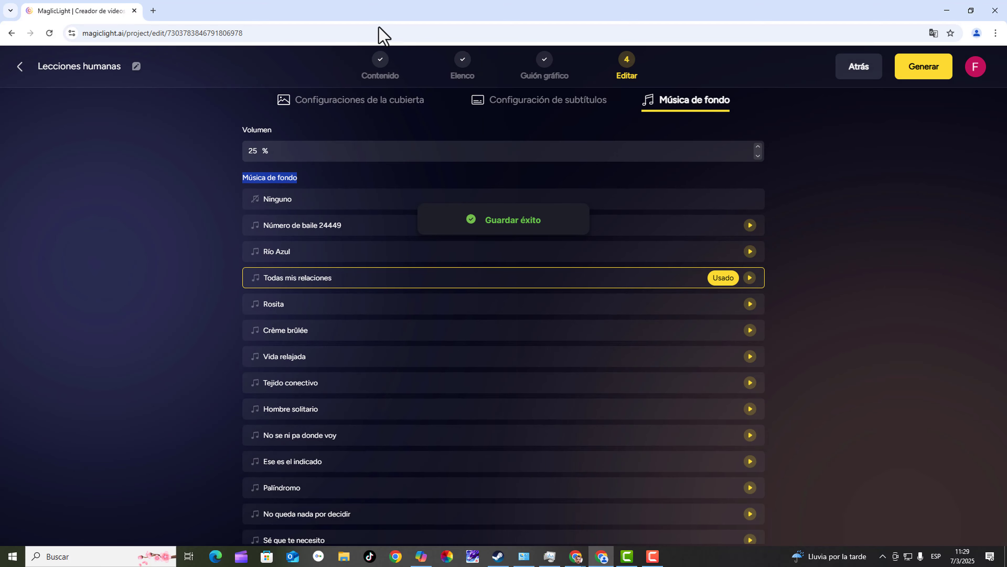
Step: Generate the video in 16:9 ratio and submit the finished work for publication
{"action": "left_click", "coordinate": [922, 76]}
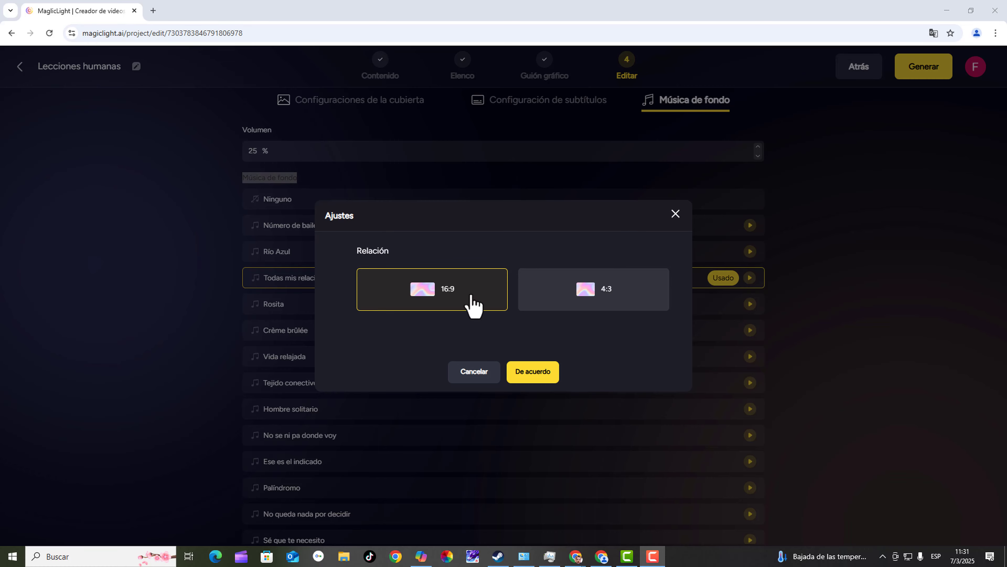
{"action": "left_click", "coordinate": [534, 373]}
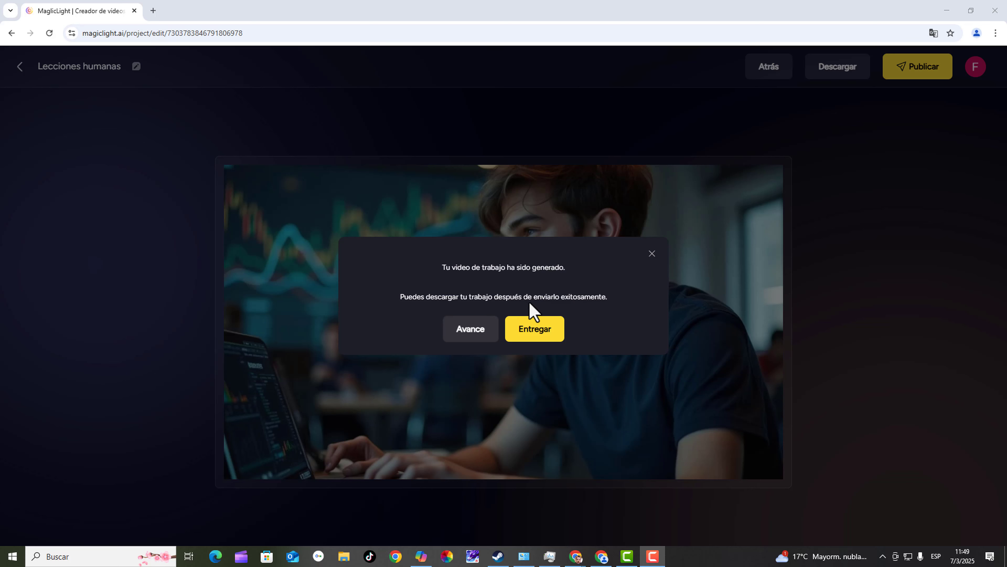
{"action": "left_click", "coordinate": [532, 330]}
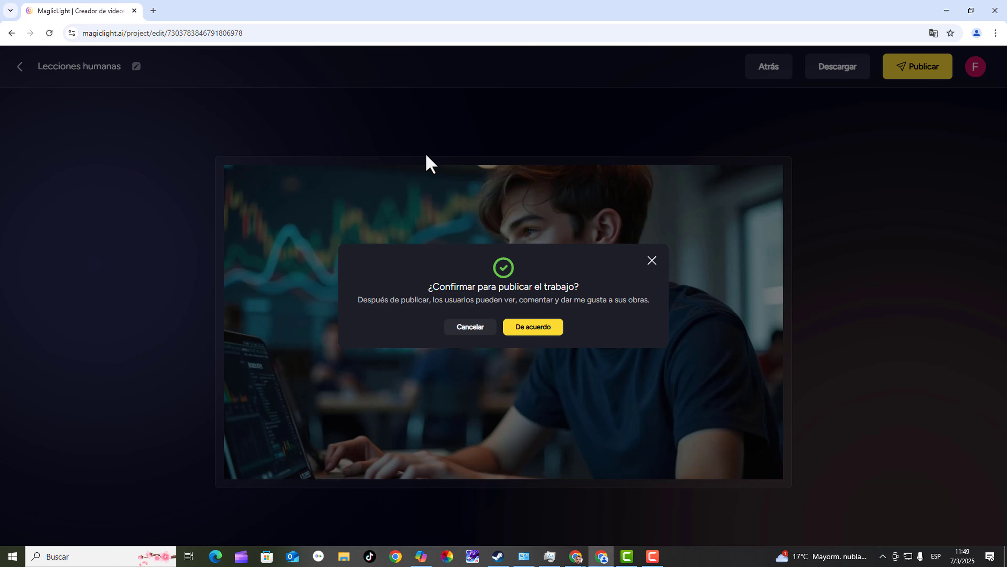
{"action": "key", "text": "F10"}
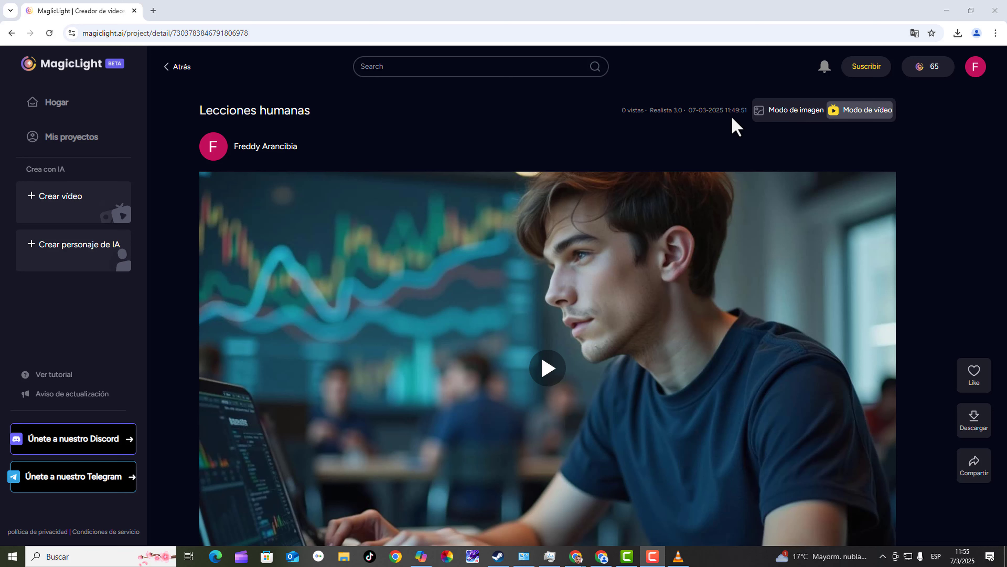
Step: Examine the published work in image mode, looking through its storyboard images and their captions
{"action": "left_click", "coordinate": [785, 117]}
{"action": "left_click", "coordinate": [787, 119]}
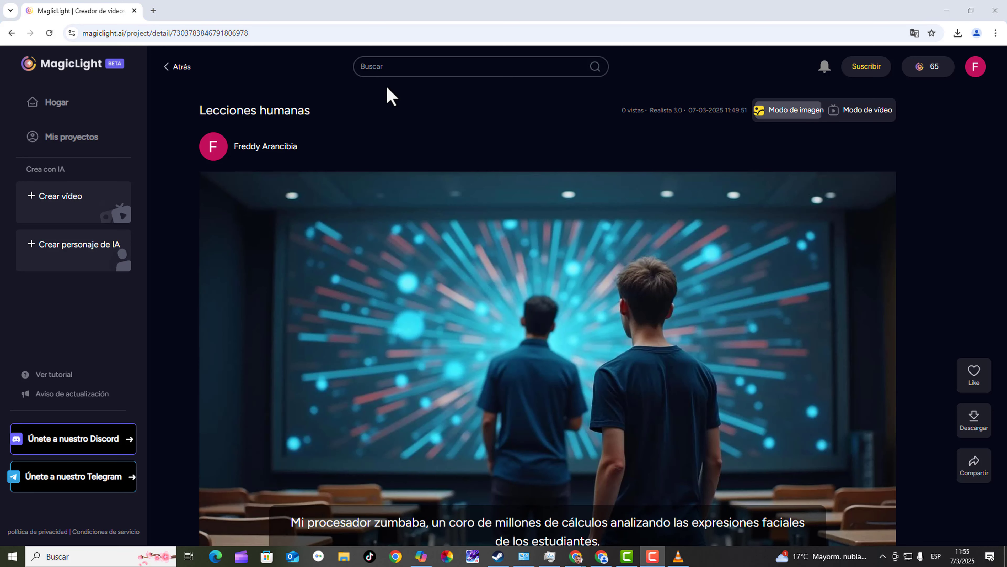
{"action": "scroll", "coordinate": [611, 279], "scroll_direction": "down", "scroll_amount": 10}
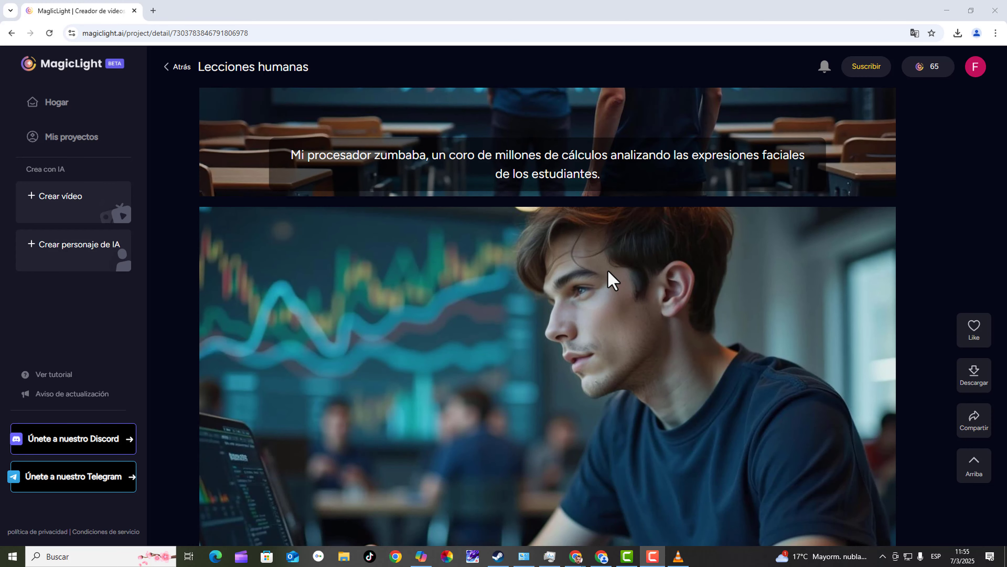
{"action": "scroll", "coordinate": [610, 280], "scroll_direction": "down", "scroll_amount": 9}
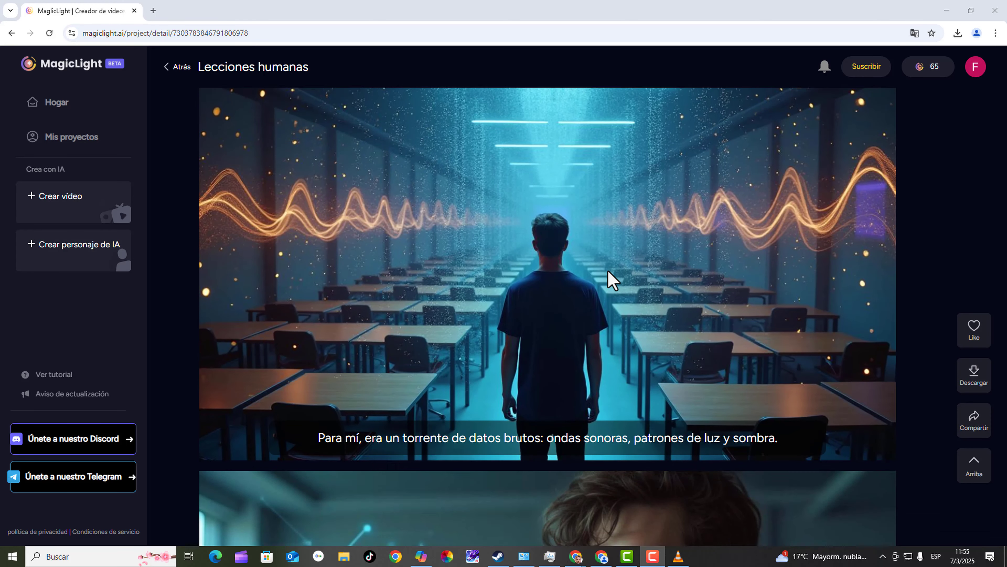
{"action": "scroll", "coordinate": [531, 218], "scroll_direction": "up", "scroll_amount": 11}
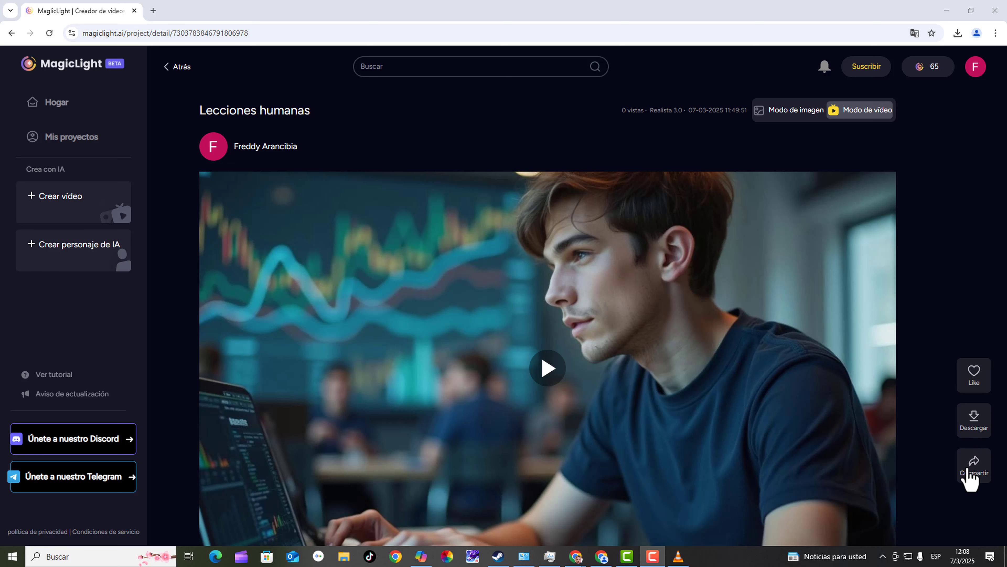
Step: Download the published "Lecciones humanas" video from its video mode page
{"action": "left_click", "coordinate": [975, 437]}
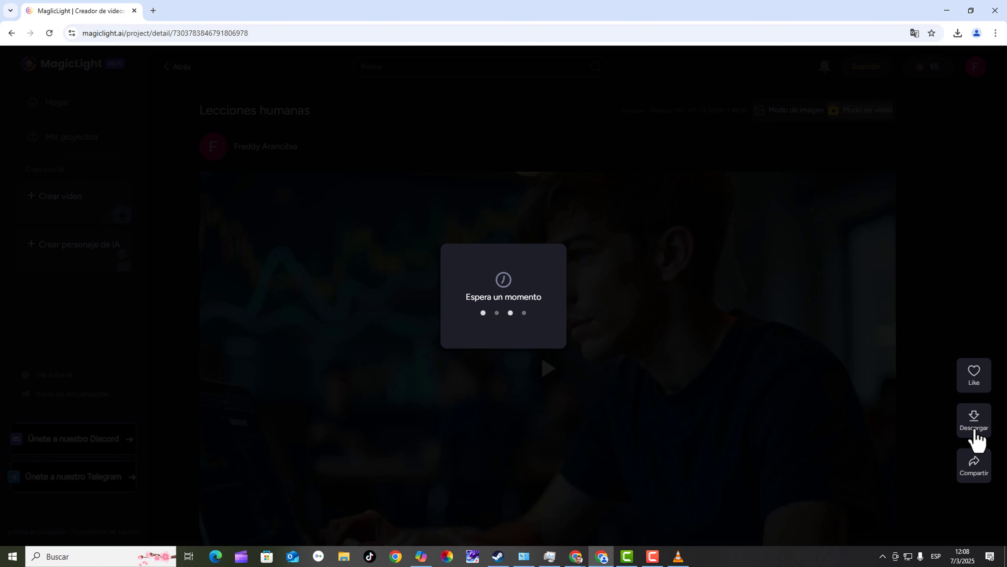